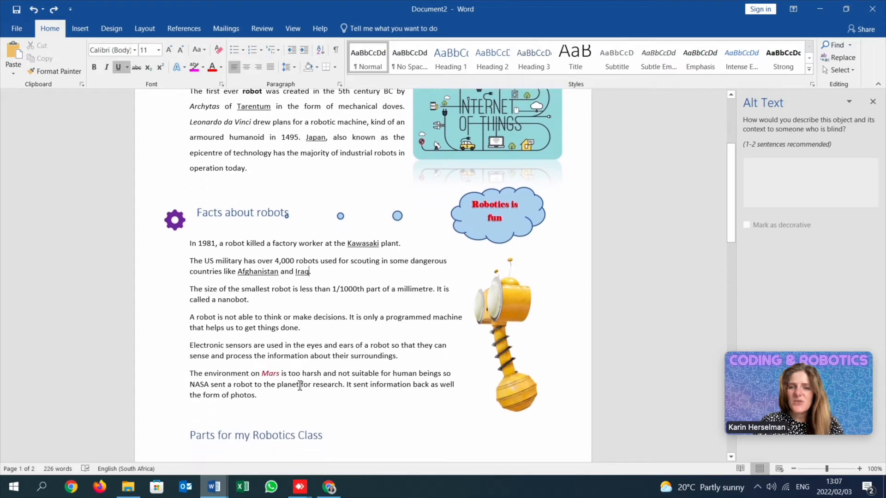
Turn the six paragraphs under the "Facts about robots" heading into a bulleted list
scroll(300, 386, "down", 1)
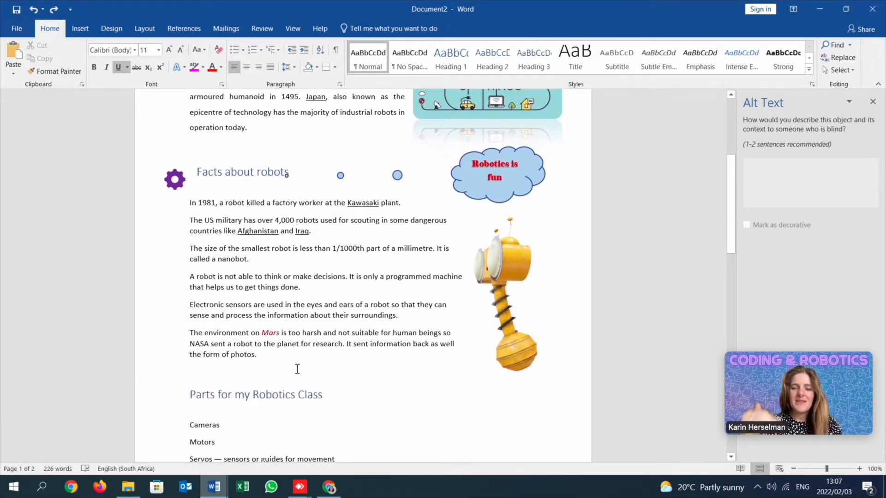
scroll(297, 369, "down", 1)
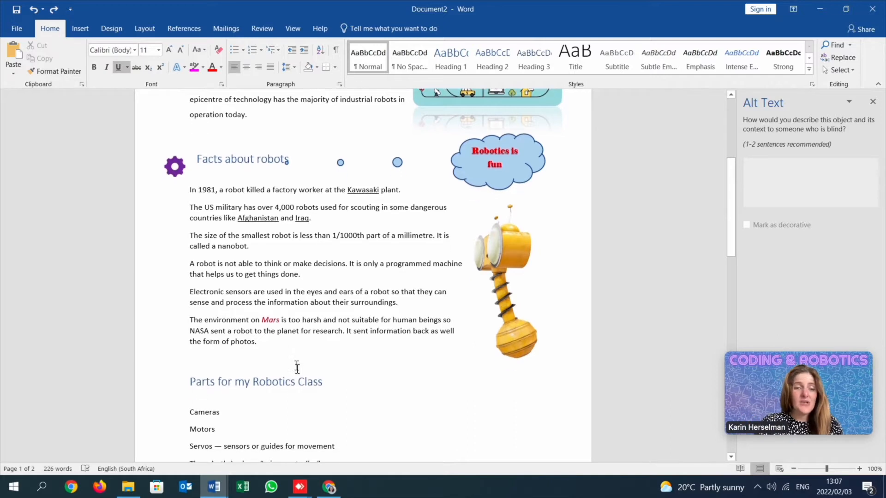
scroll(239, 351, "down", 1)
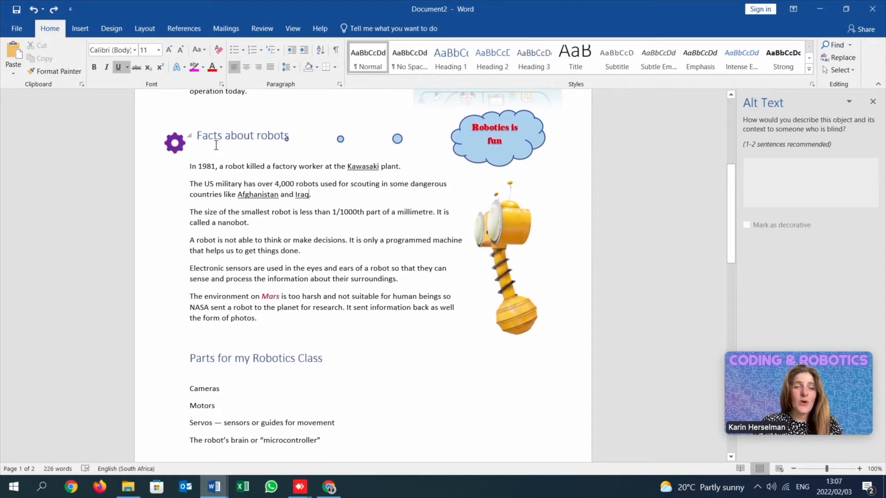
scroll(227, 392, "down", 1)
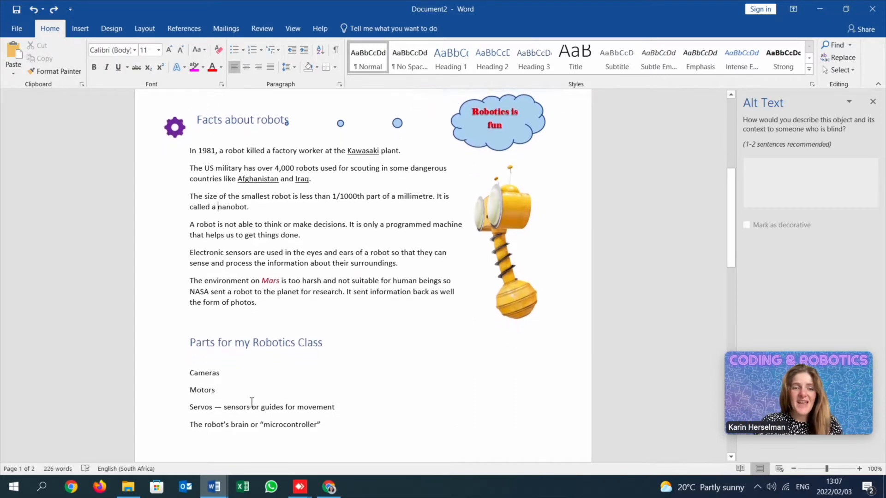
scroll(227, 392, "down", 1)
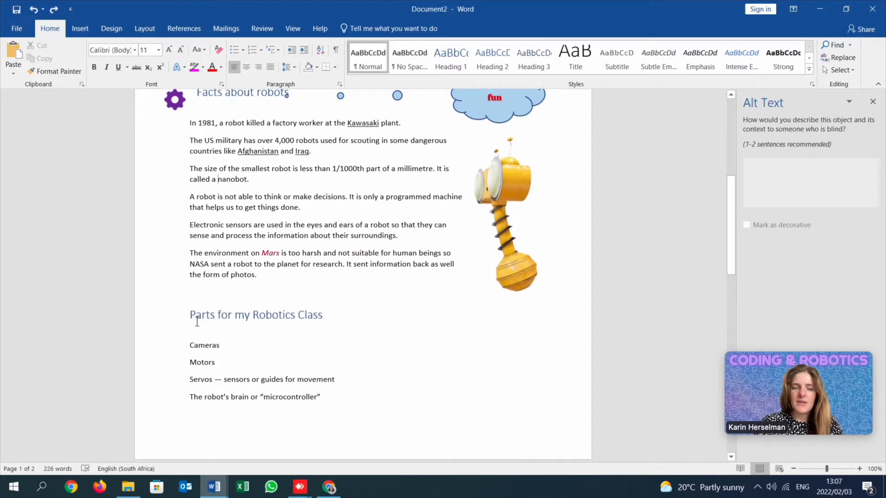
scroll(314, 199, "up", 1)
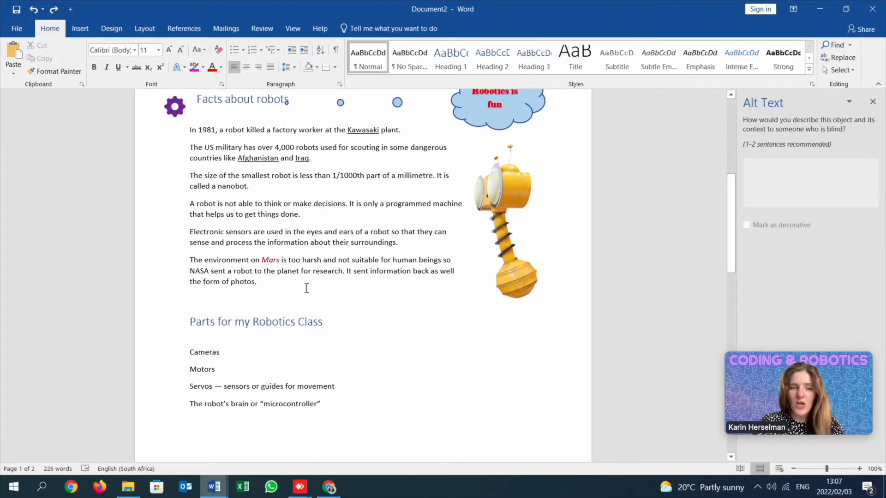
scroll(300, 289, "up", 1)
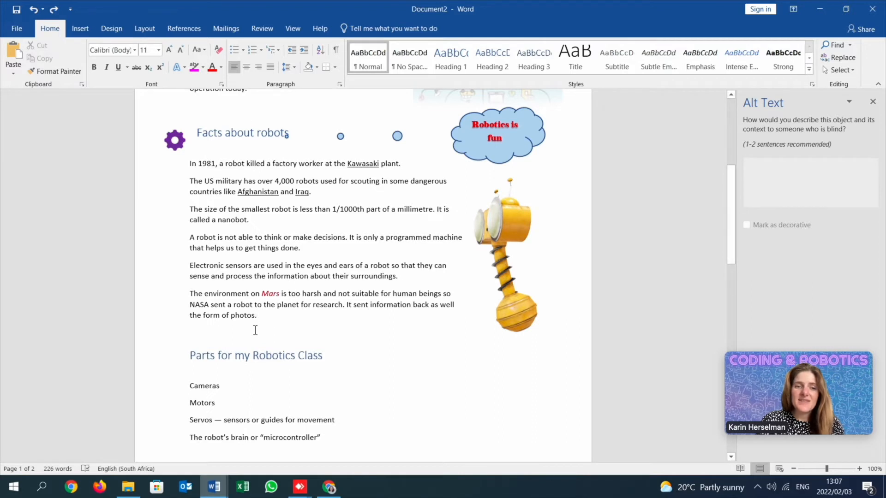
left_click_drag(257, 318, 166, 163)
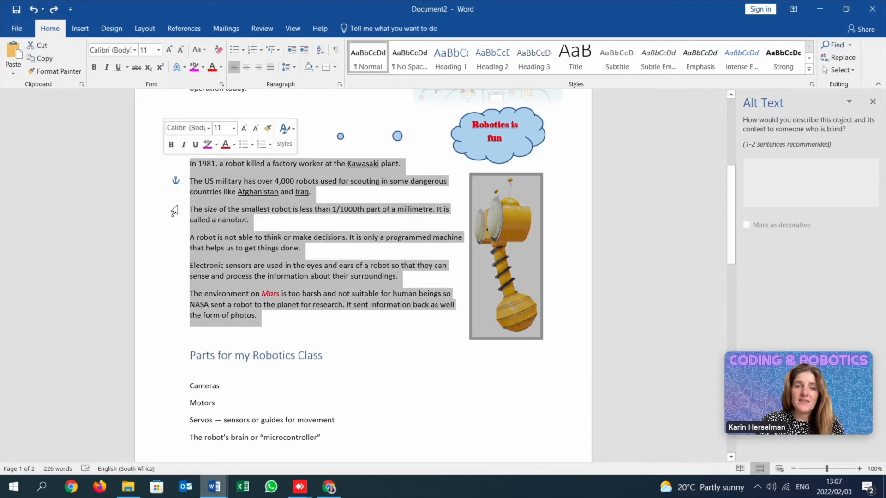
left_click(236, 51)
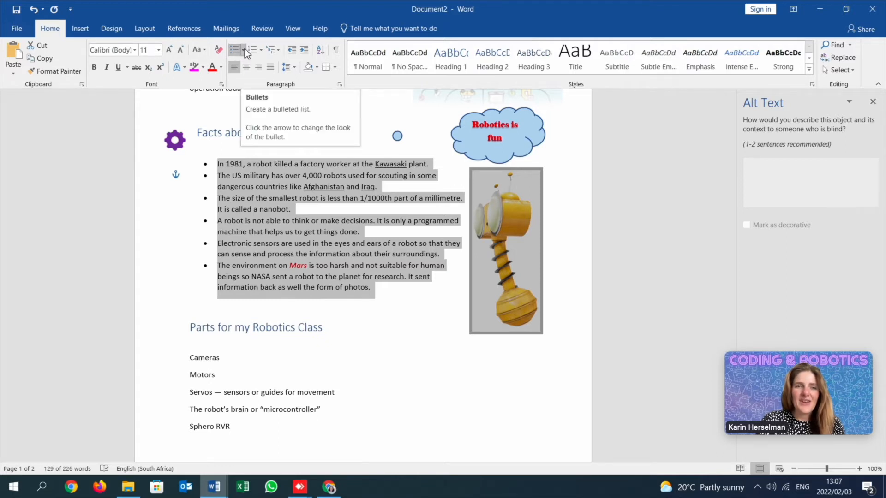
Define a new bullet for the robot facts using the hollow square symbol, Wingdings character 168
left_click(244, 49)
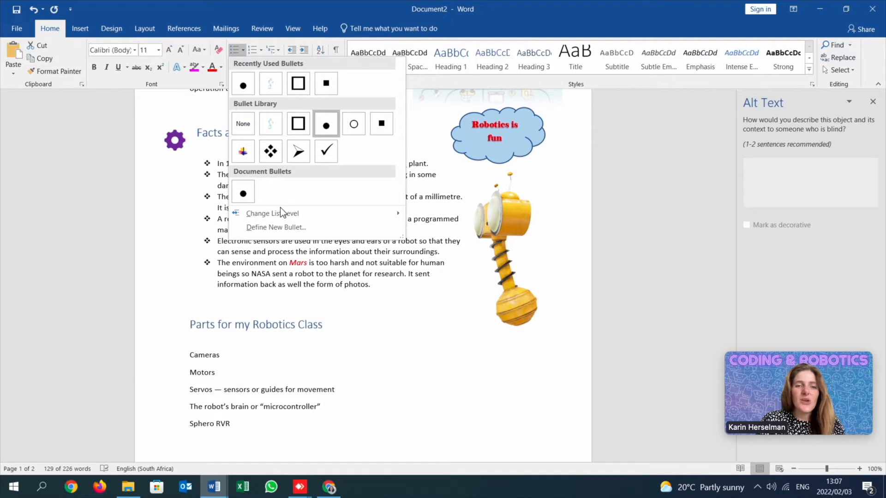
mouse_move(295, 219)
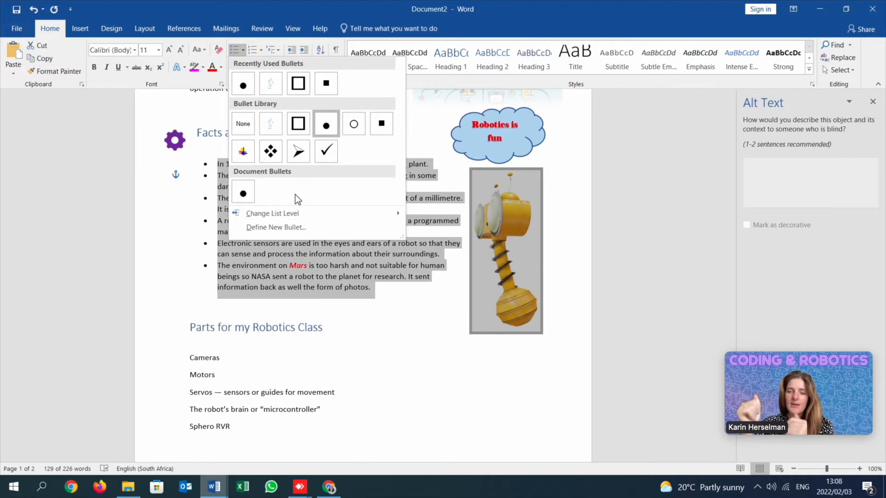
left_click(291, 228)
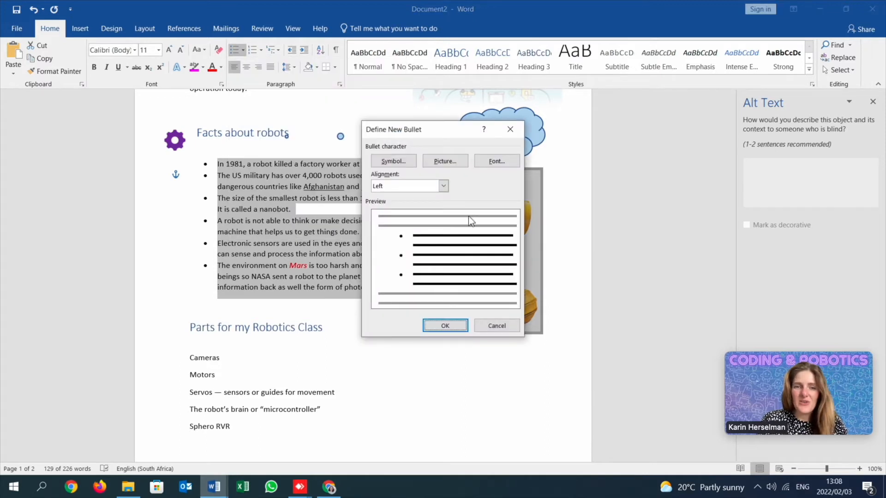
left_click(412, 164)
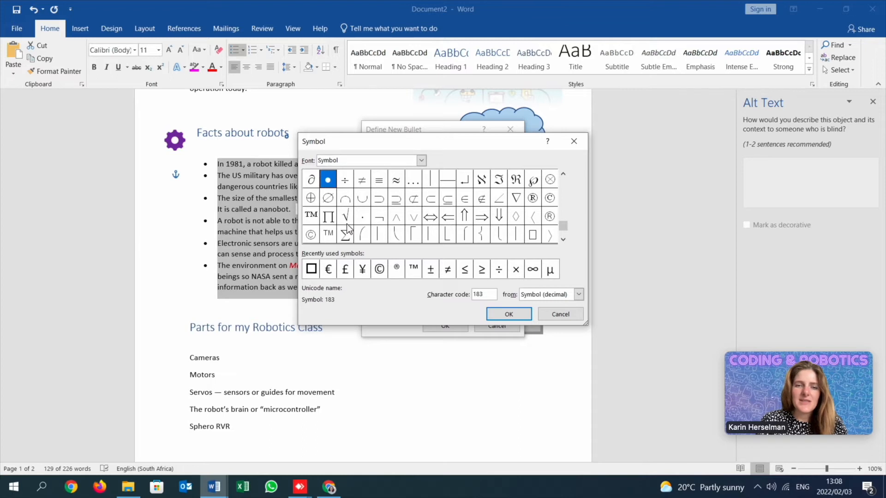
left_click(312, 270)
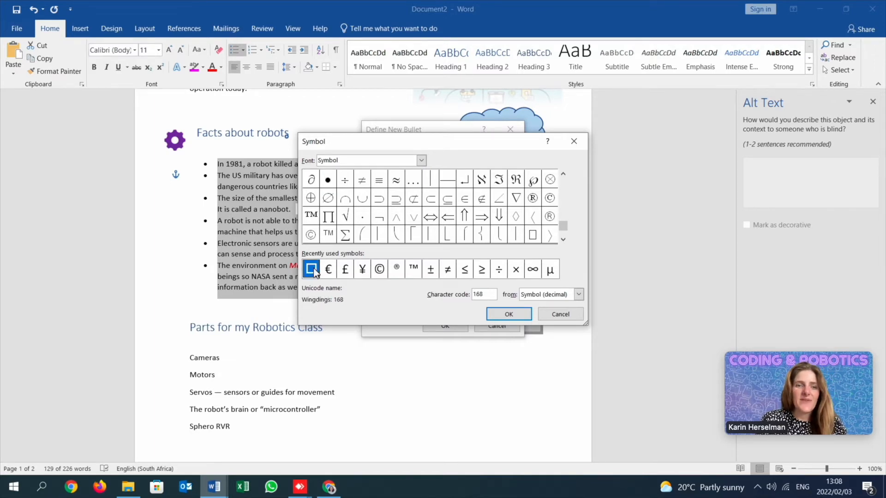
left_click(498, 313)
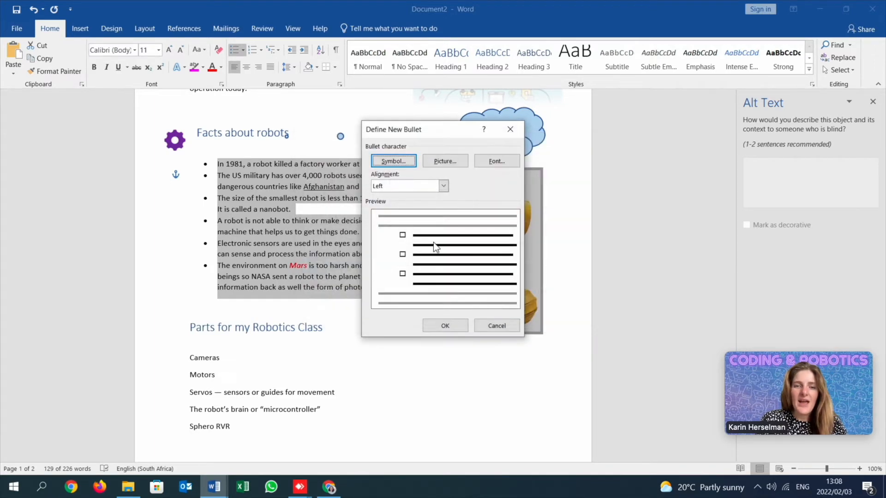
Try Centered and Right alignment for the new bullet and set it back to Left
left_click(442, 186)
left_click(422, 205)
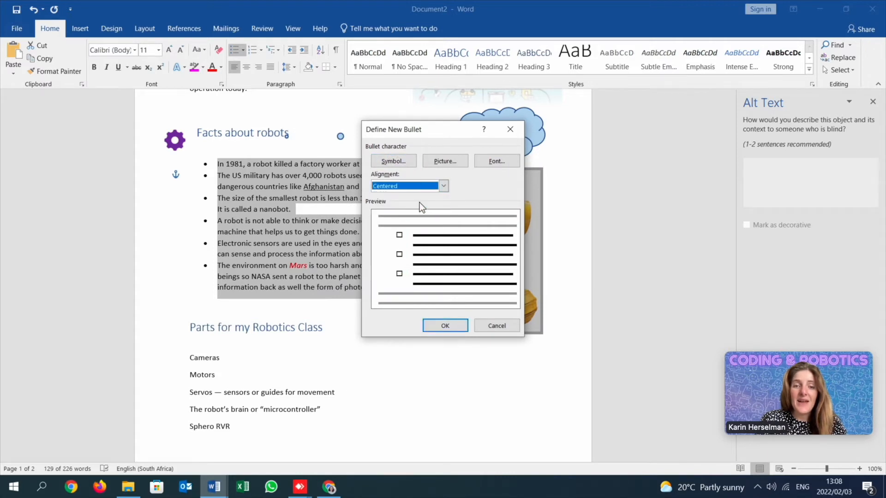
left_click(443, 186)
left_click(404, 214)
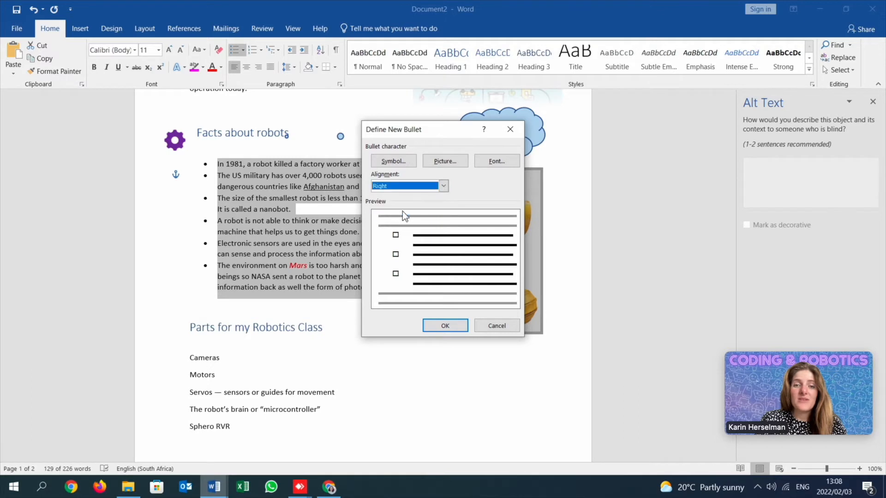
left_click(442, 185)
left_click(425, 204)
left_click(442, 186)
left_click(419, 196)
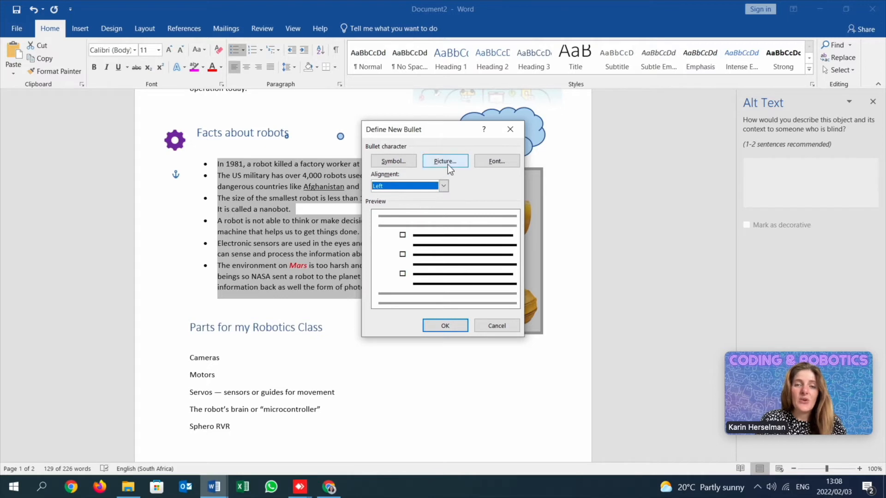
Set the new bullet's font to Webdings and apply the bullet to the robot facts list
left_click(496, 163)
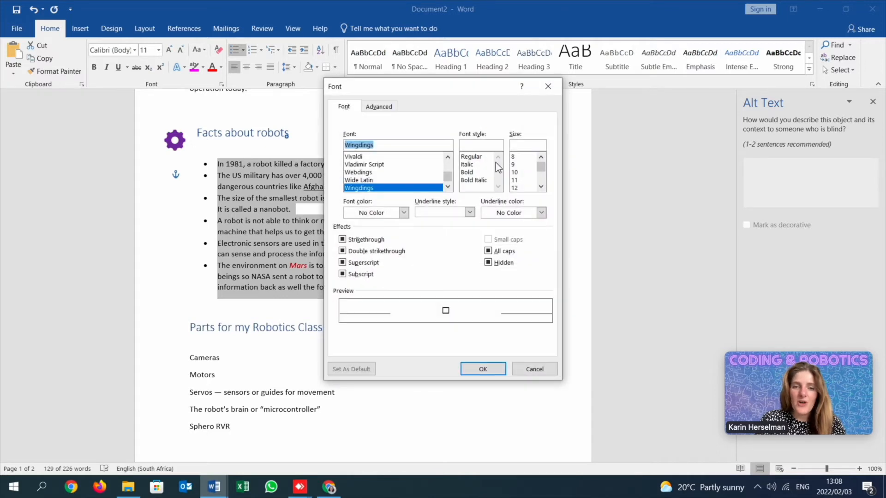
left_click(410, 172)
left_click(475, 369)
left_click(445, 326)
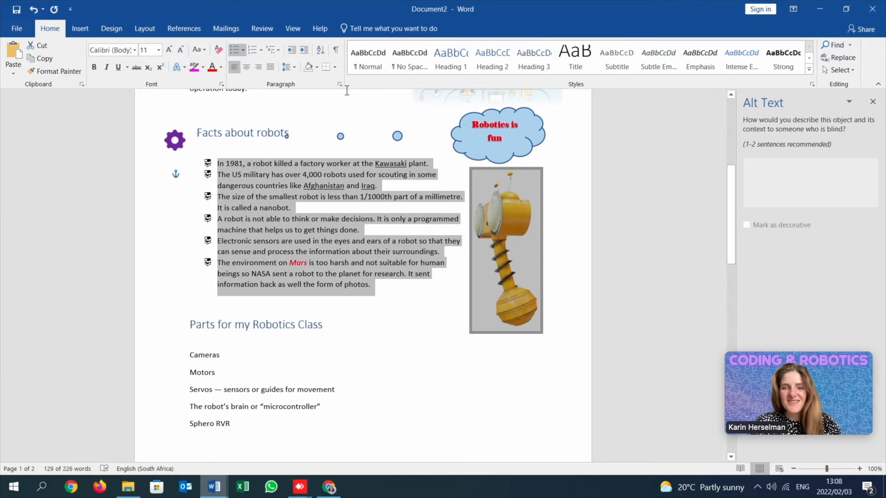
Define a new left-aligned picture bullet from an image file and apply it to the six robot facts paragraphs
left_click(241, 53)
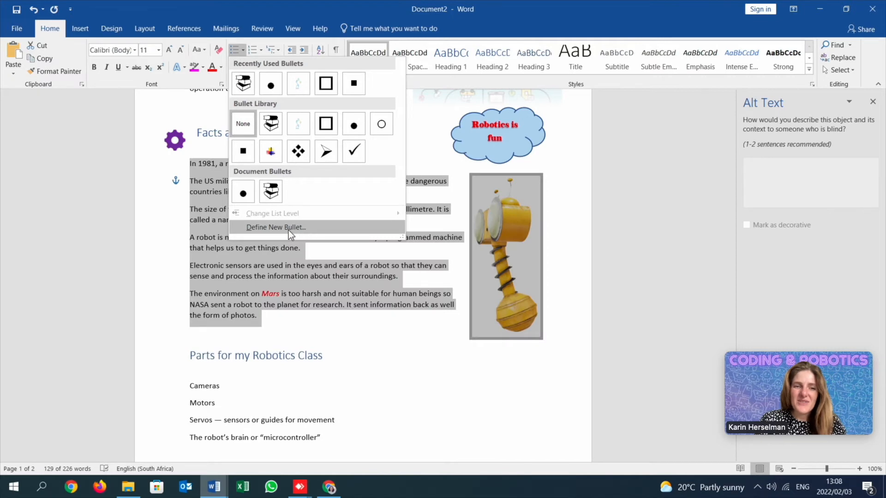
left_click(289, 231)
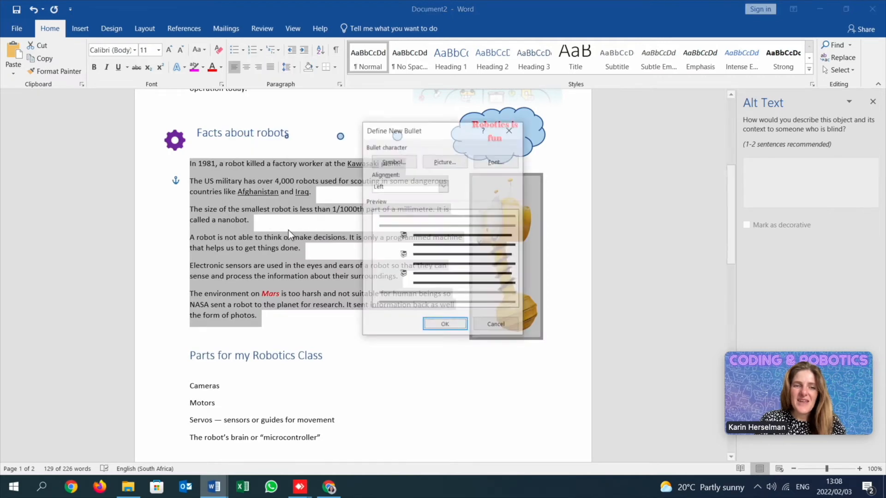
left_click(445, 189)
left_click(445, 187)
left_click(444, 161)
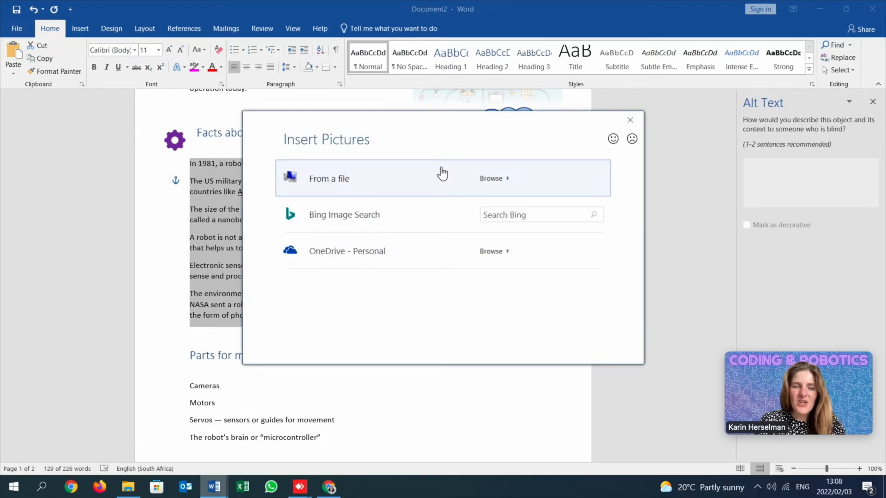
left_click(442, 174)
left_click(135, 239)
left_click(350, 364)
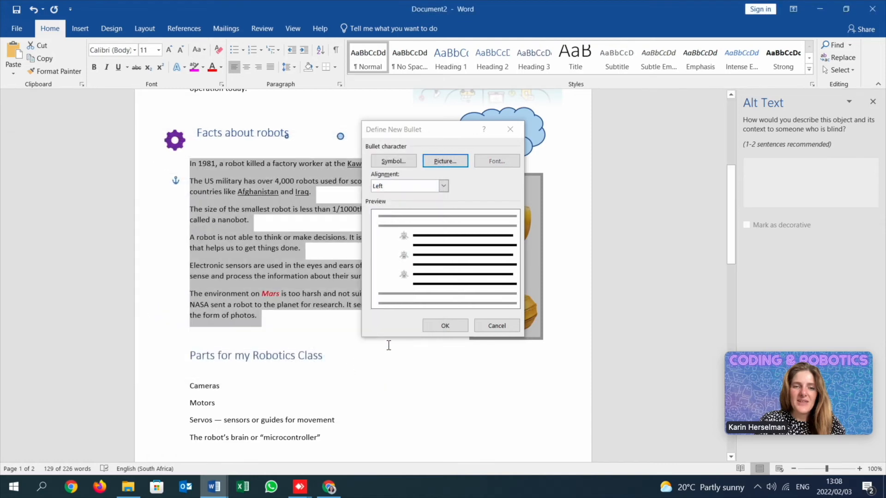
left_click(443, 325)
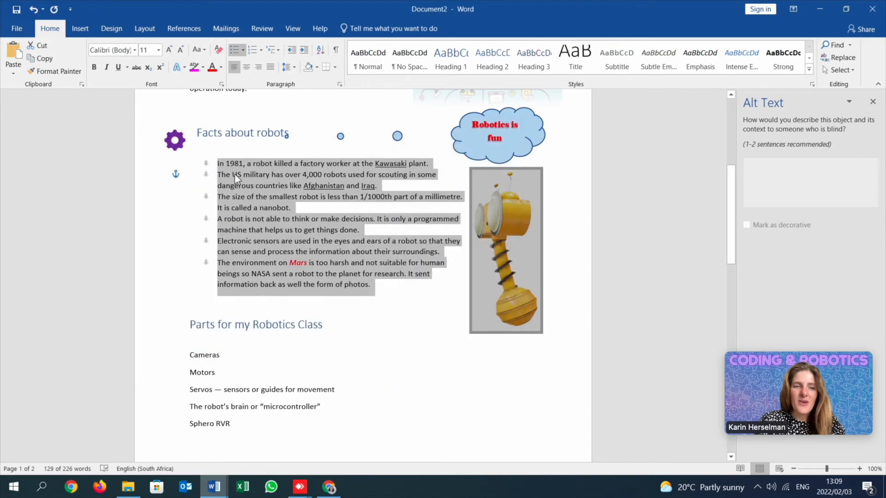
left_click(234, 174)
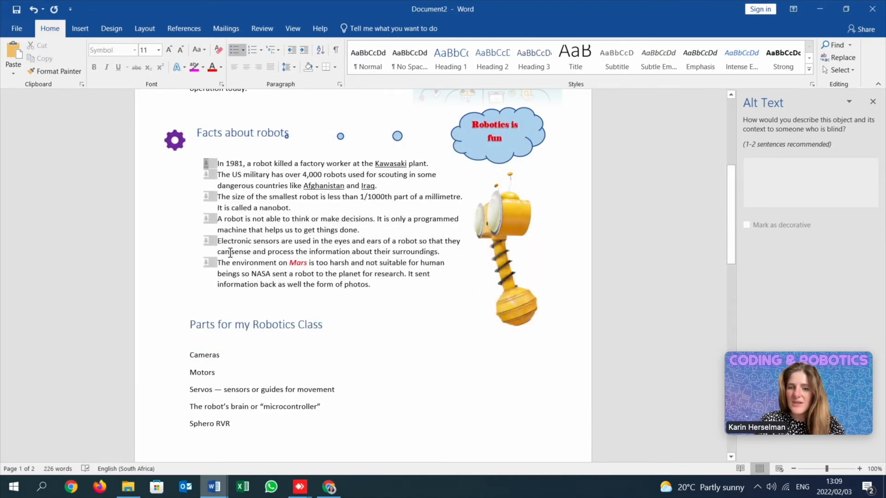
left_click(272, 305)
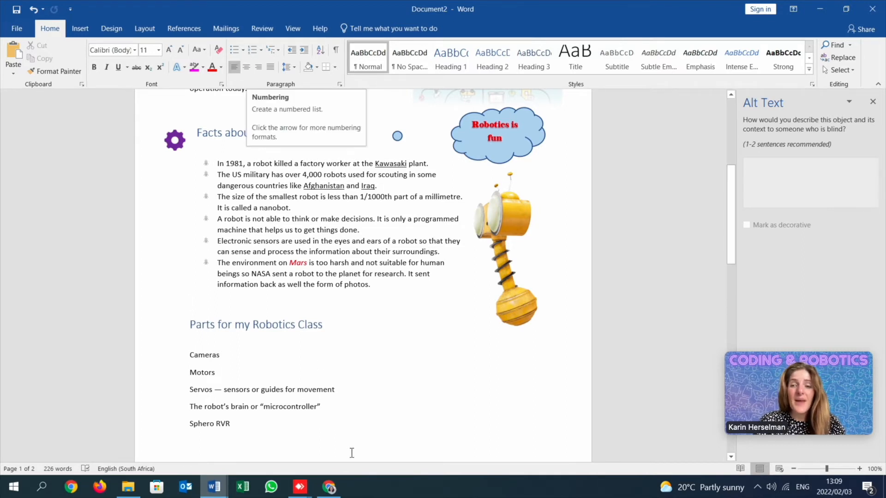
Turn the lines from "Cameras" to "Input/output devices" under "Parts for my Robotics Class" into a numbered list
left_click(189, 375)
scroll(187, 336, "down", 3)
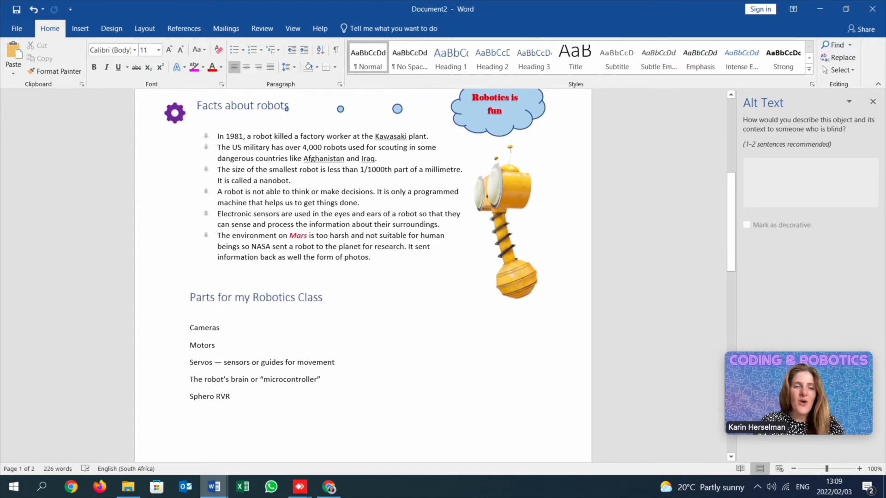
scroll(187, 336, "down", 3)
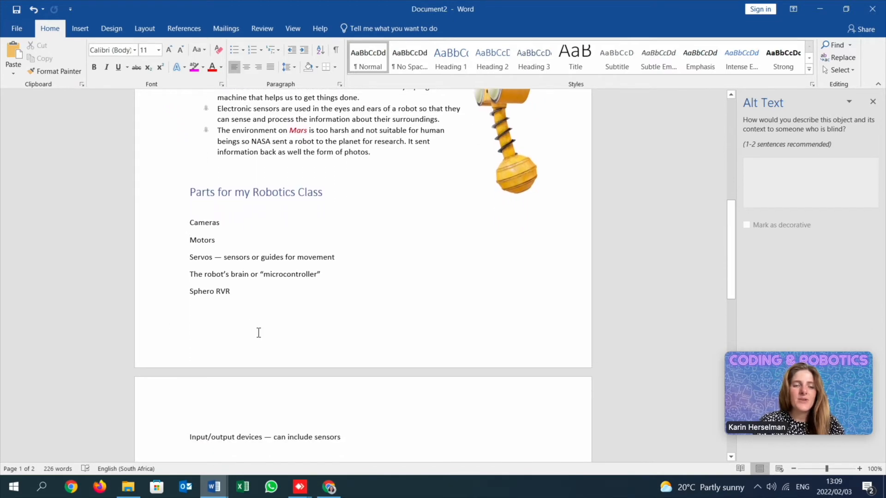
left_click_drag(342, 439, 179, 226)
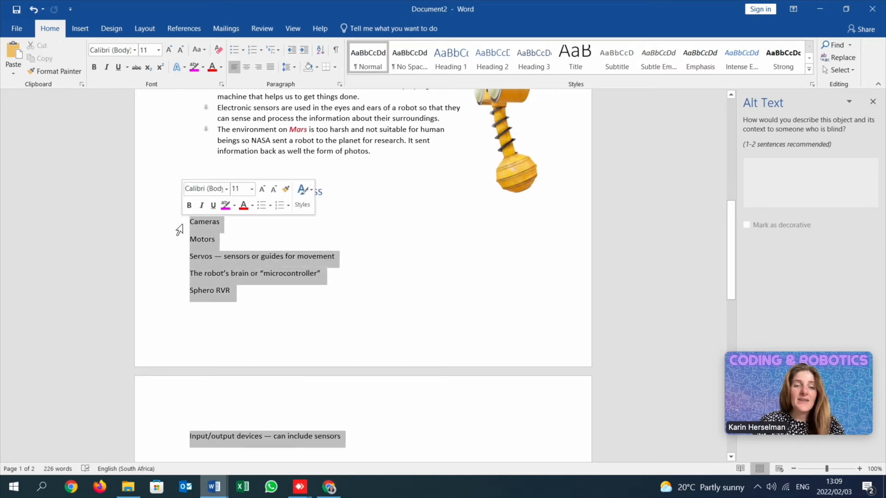
left_click(253, 50)
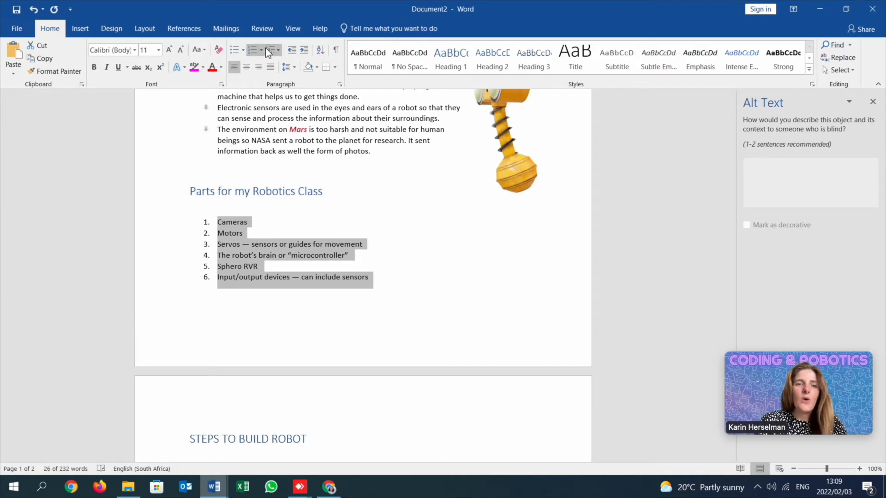
Define a new number format for the robotics parts list with the A, B, C number style and apply it
left_click(261, 50)
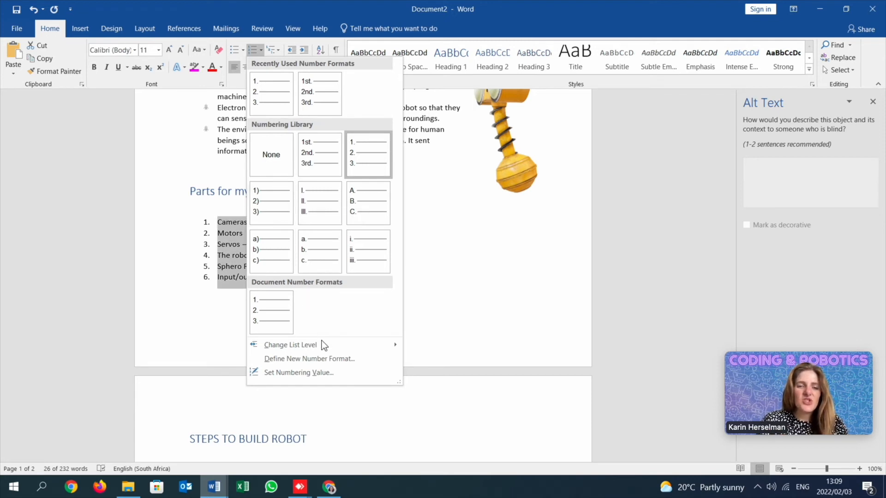
mouse_move(323, 345)
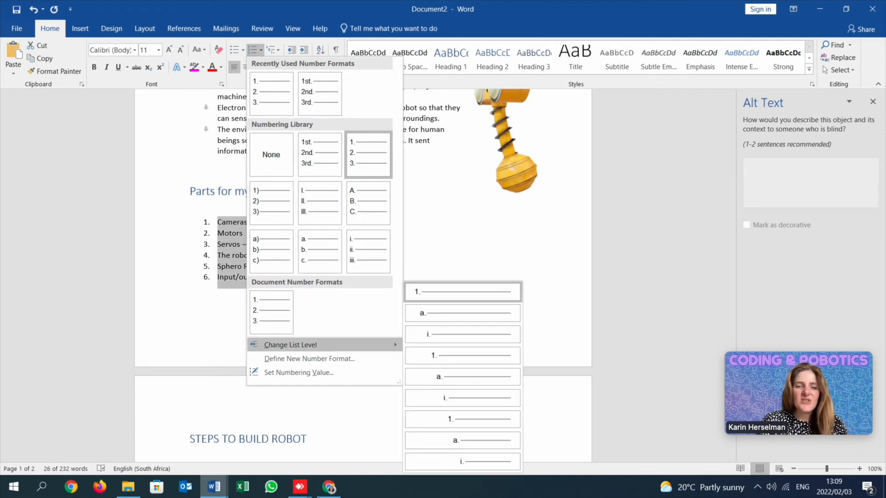
left_click(328, 359)
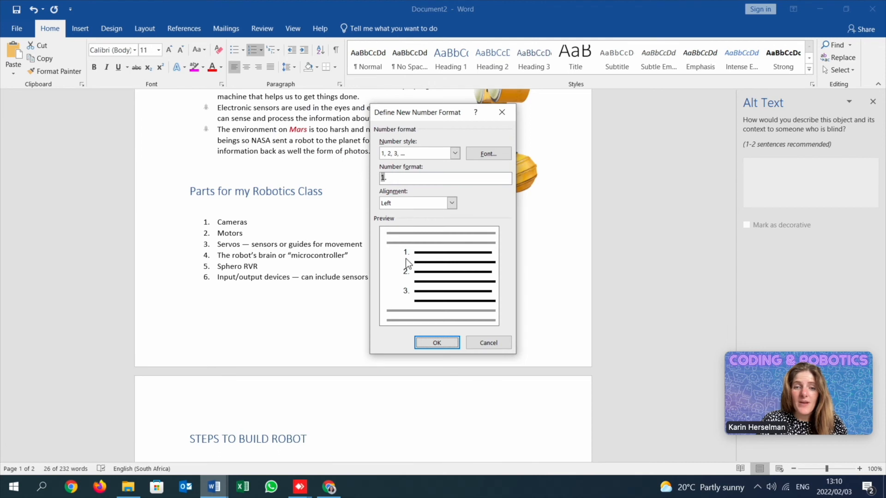
left_click(454, 153)
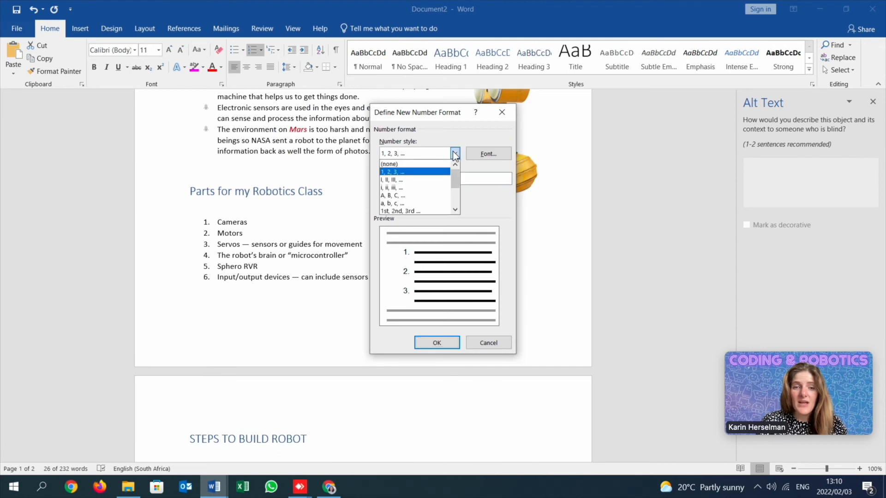
left_click(419, 202)
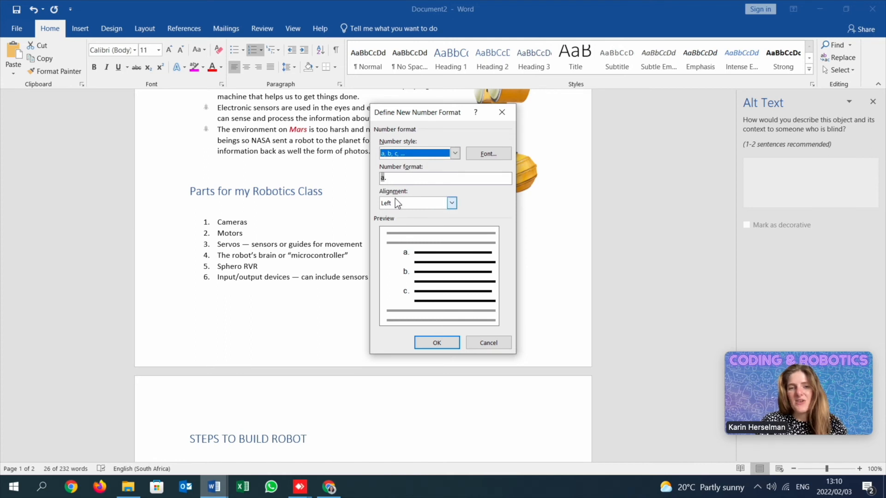
key("alt+Down")
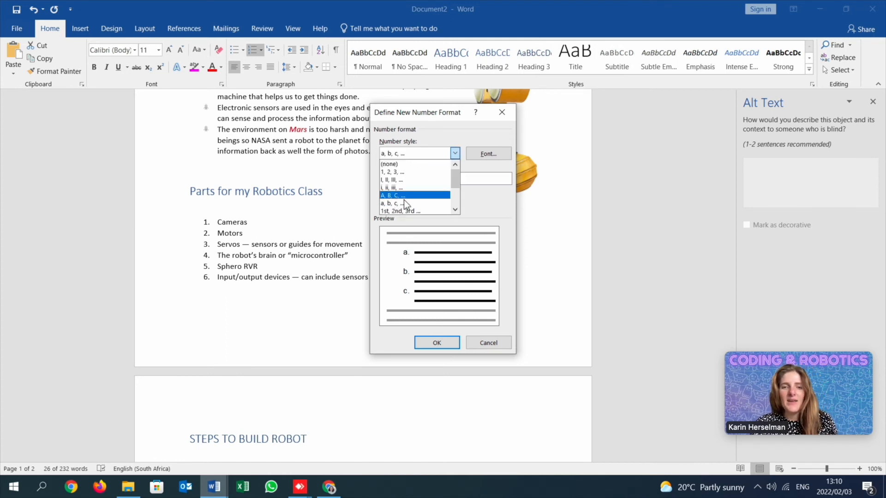
left_click(408, 196)
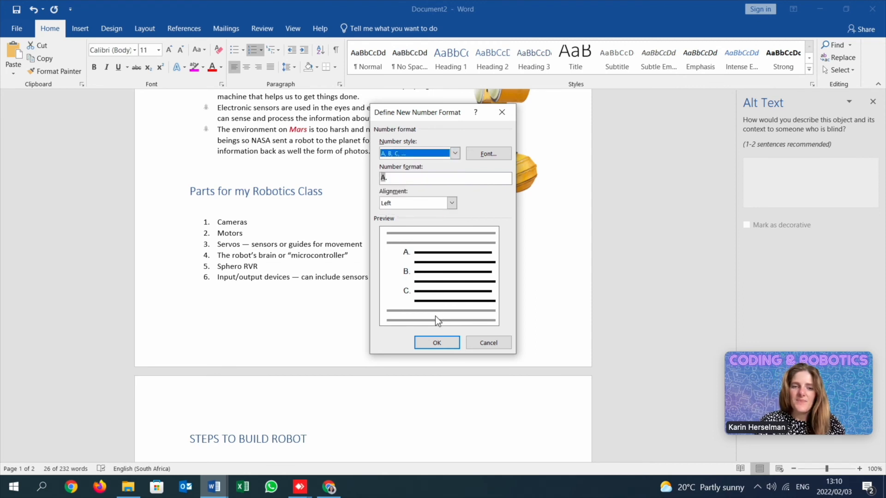
left_click(432, 343)
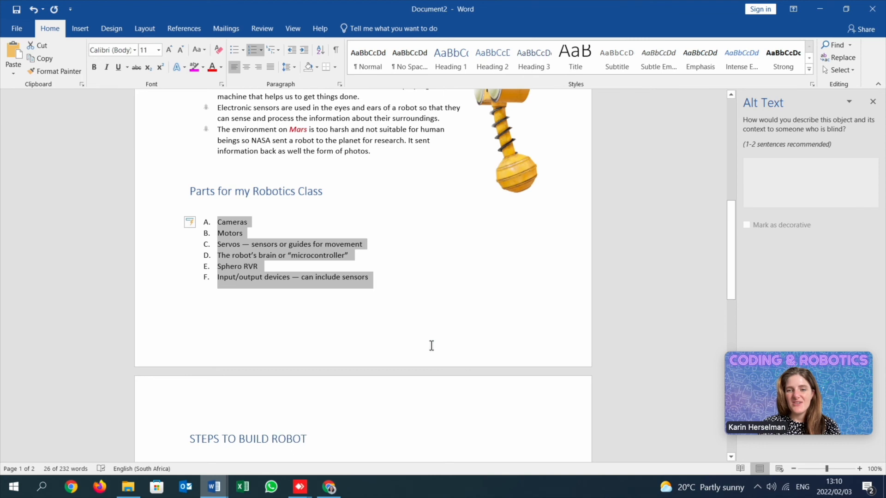